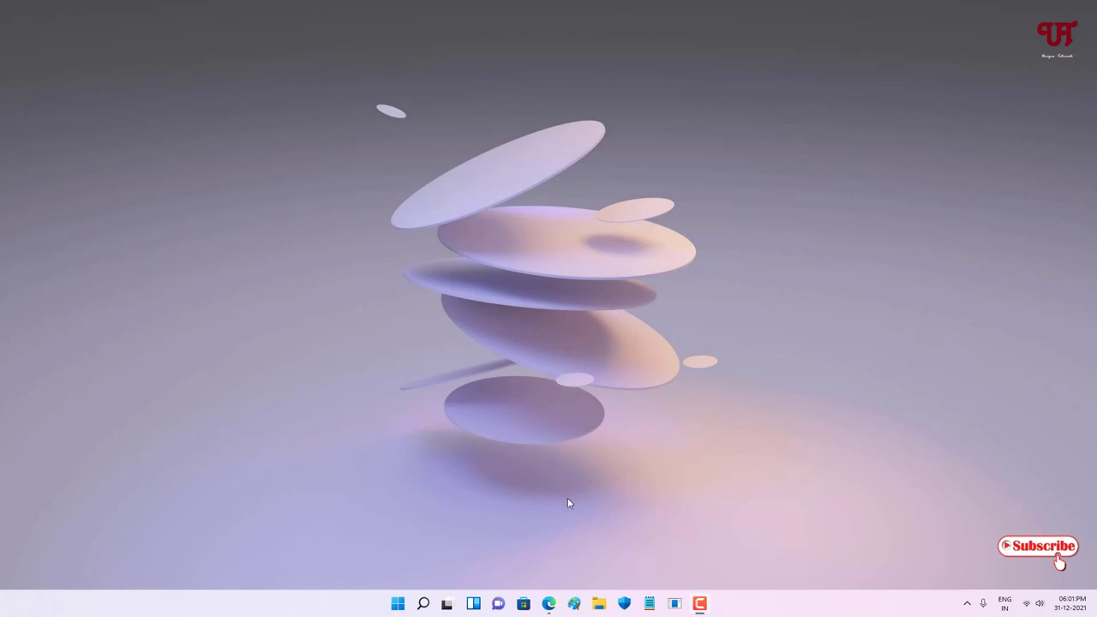
left_click(549, 604)
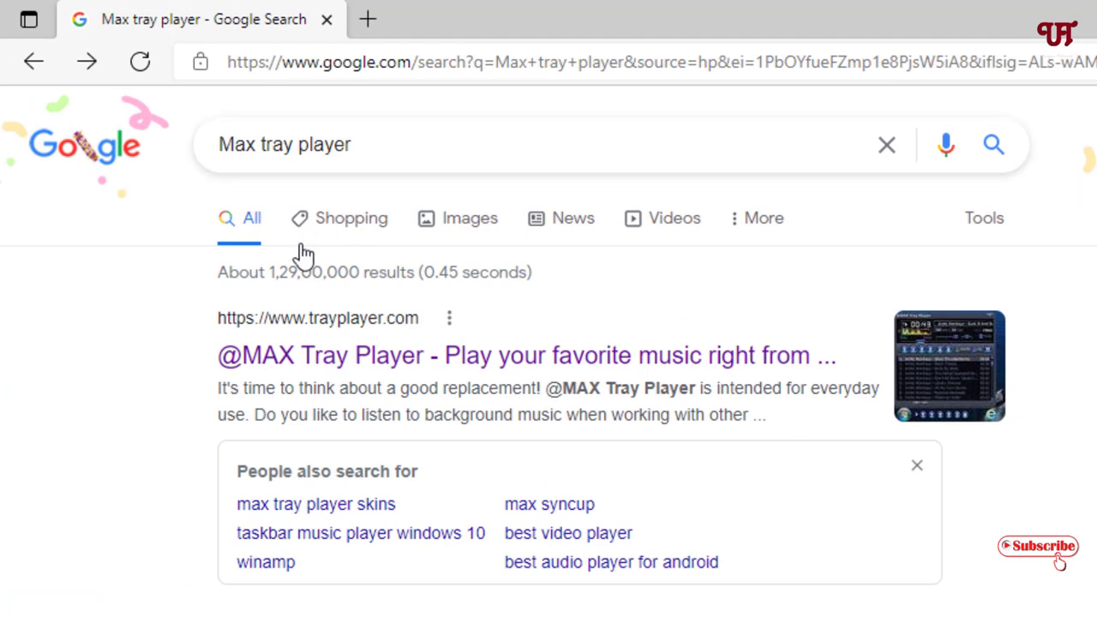
left_click(369, 364)
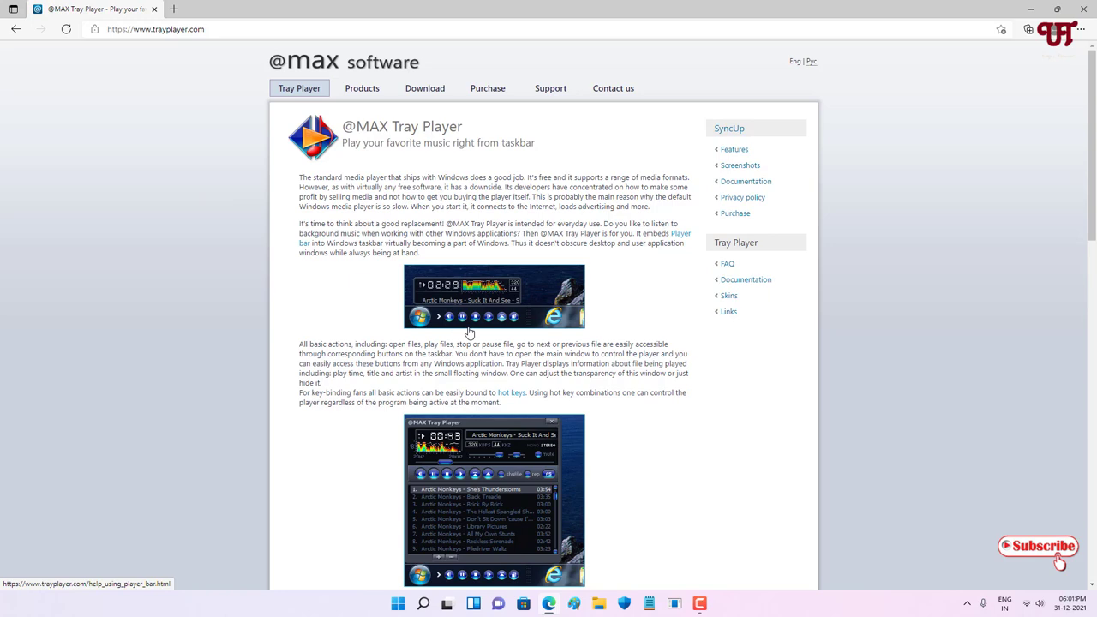
scroll(469, 333, "down", 3)
scroll(450, 201, "up", 3)
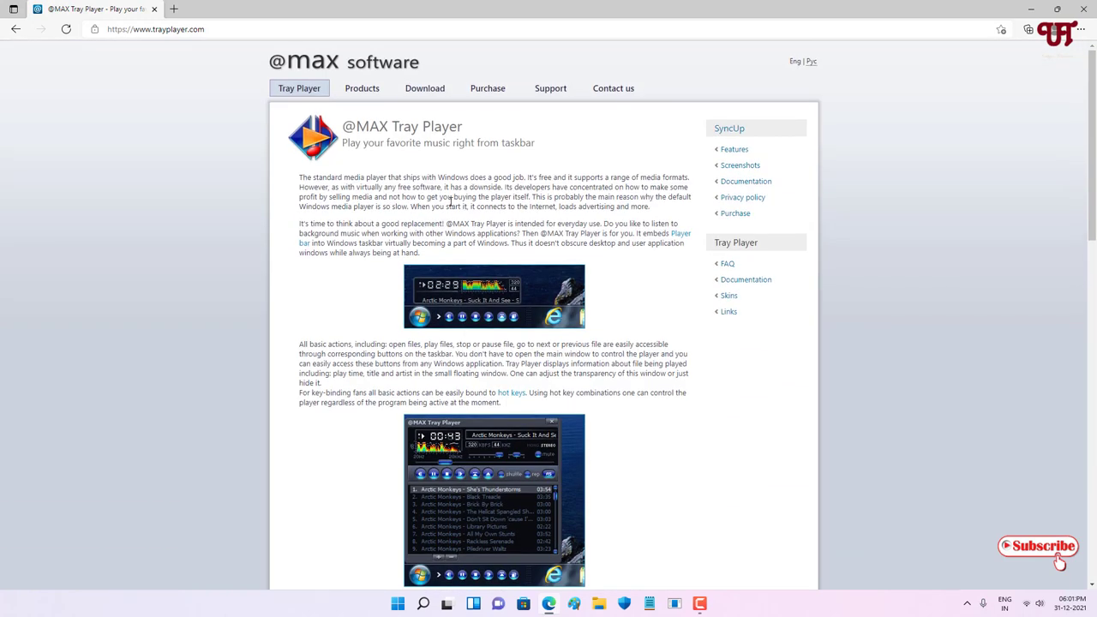
Download TrayPlayerSetup.exe (version 2.6b) from the atmaxsoft.com Download page
left_click(417, 93)
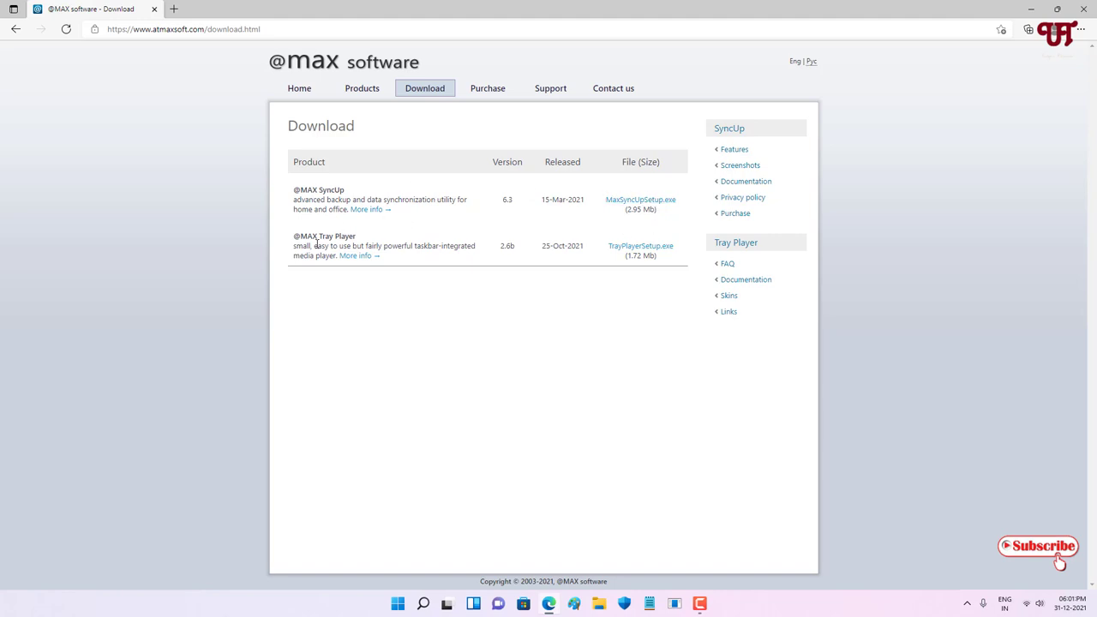
left_click(652, 254)
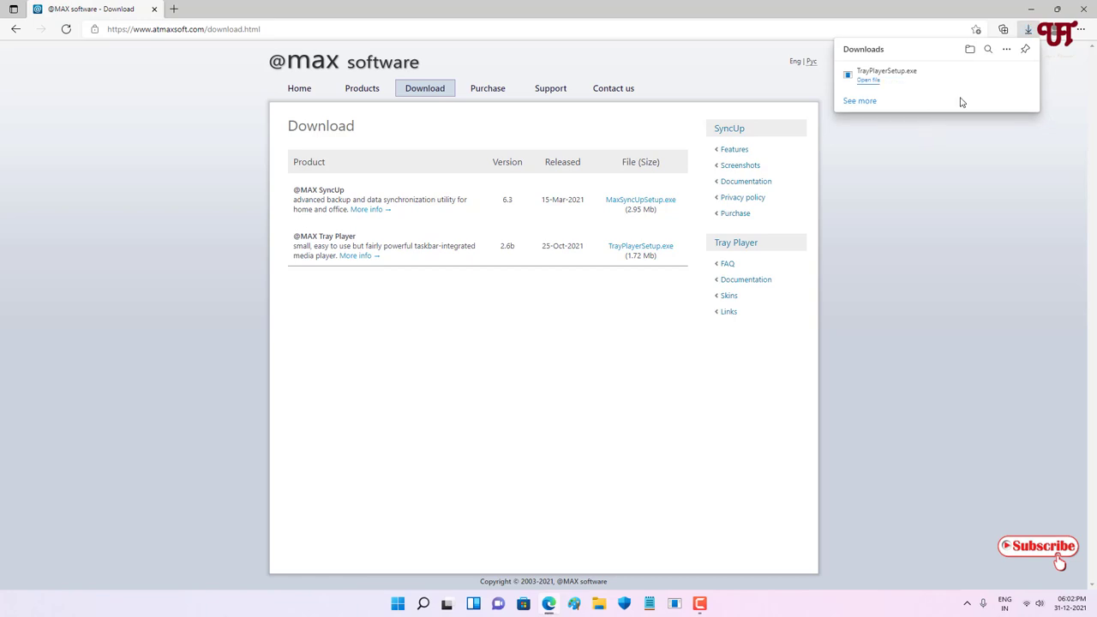
Close Edge and run TrayPlayerSetup from the Downloads folder
left_click(971, 50)
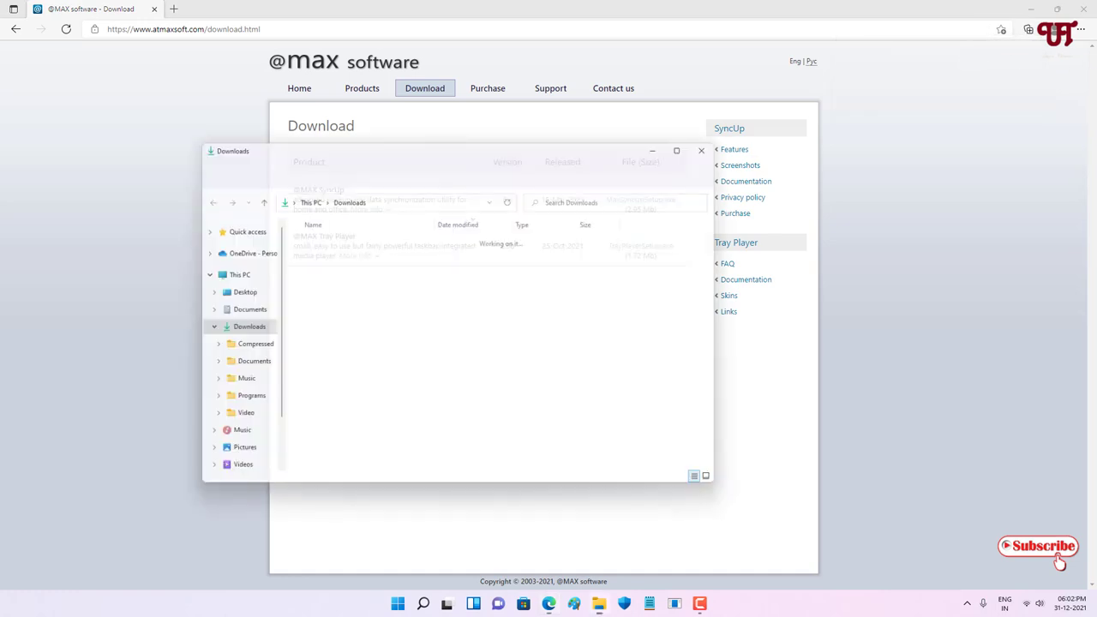
left_click(1083, 7)
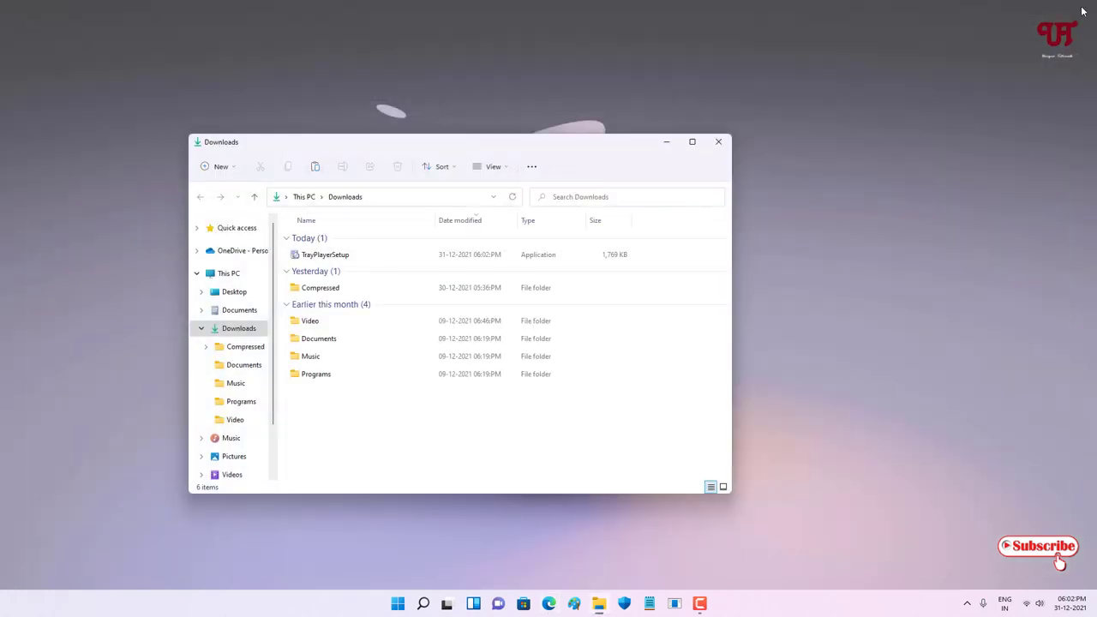
double_click(330, 259)
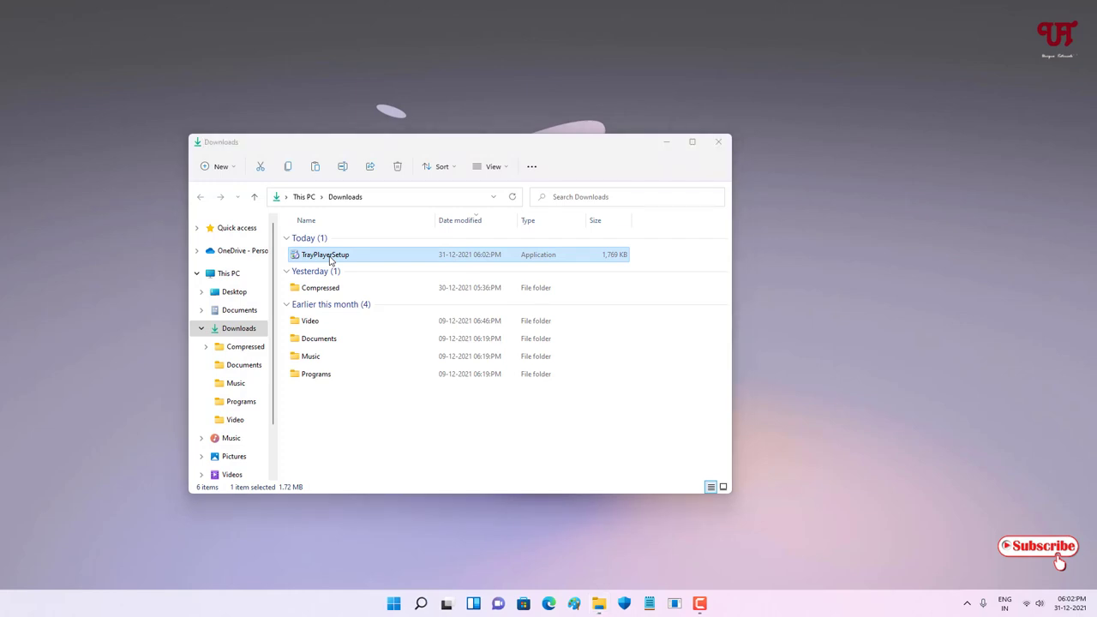
left_click(718, 144)
left_click(623, 394)
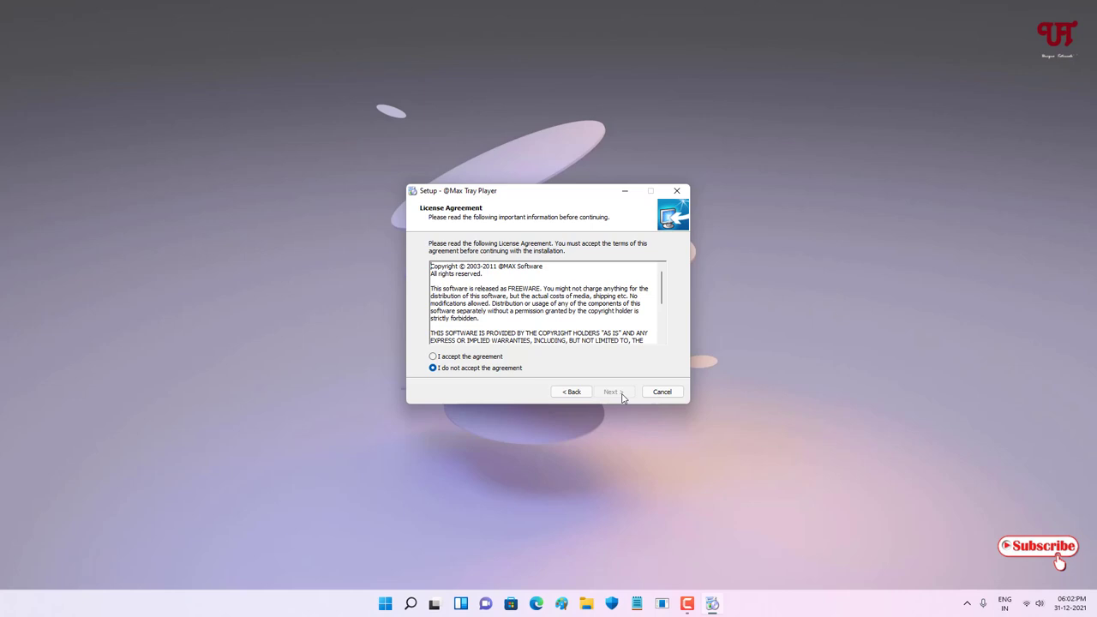
left_click(465, 357)
Install to the default location with default Start Menu folder and tasks, then finish setup
left_click(613, 392)
left_click(612, 392)
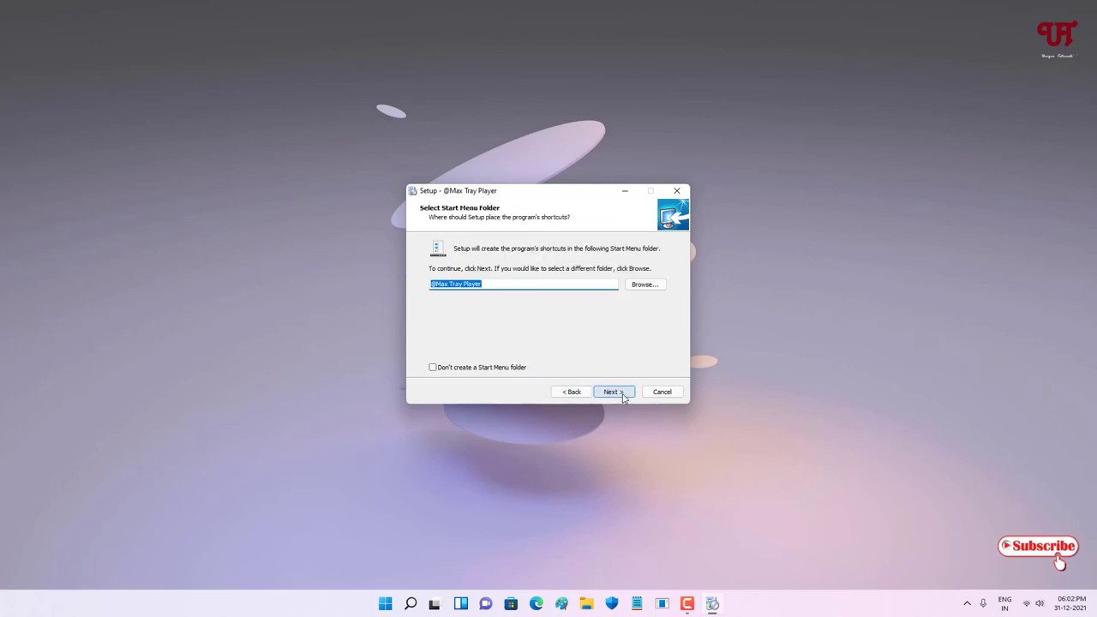
left_click(612, 392)
left_click(612, 391)
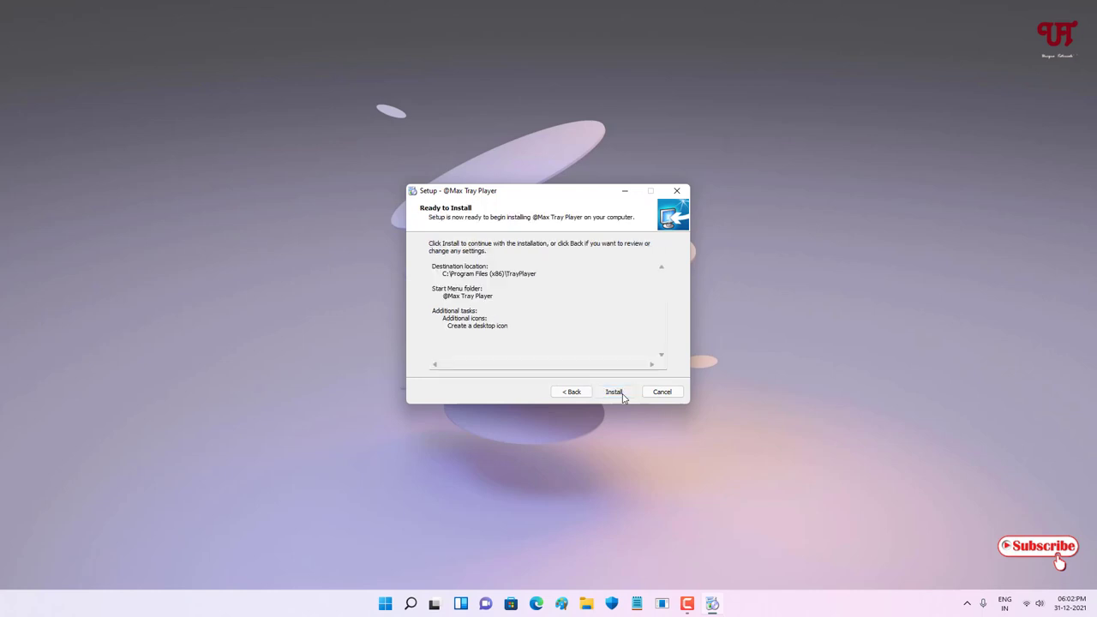
left_click(612, 392)
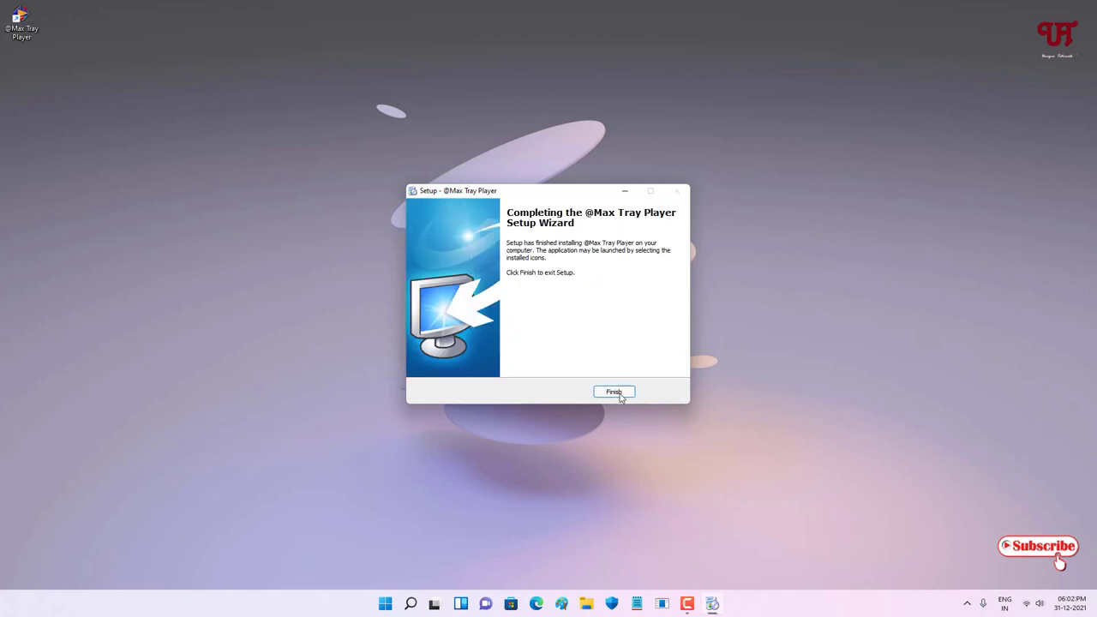
left_click(619, 394)
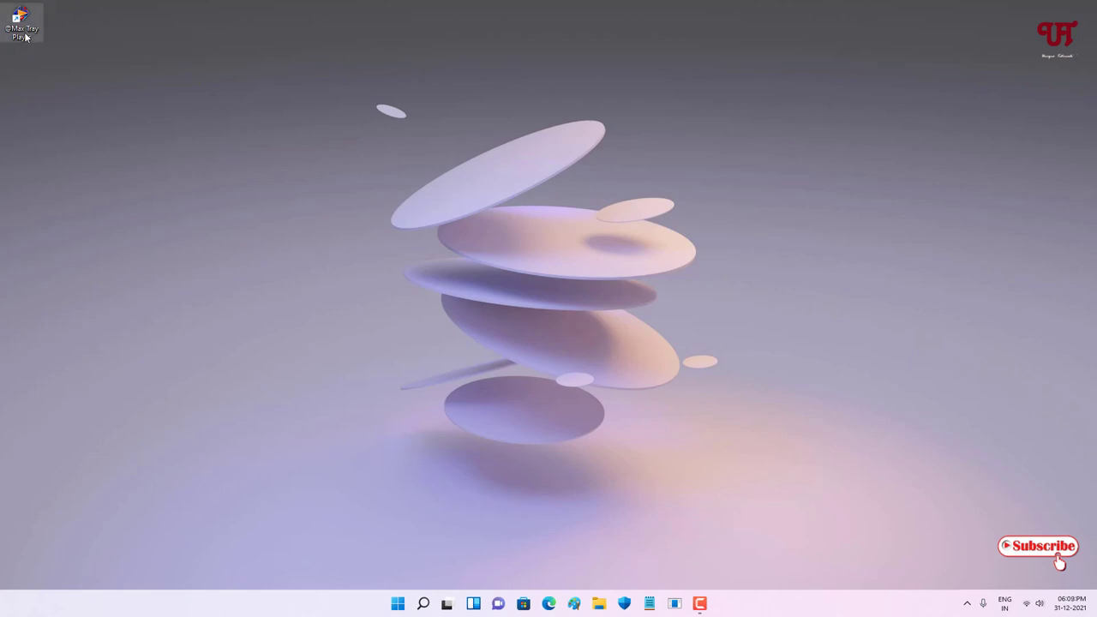
double_click(25, 36)
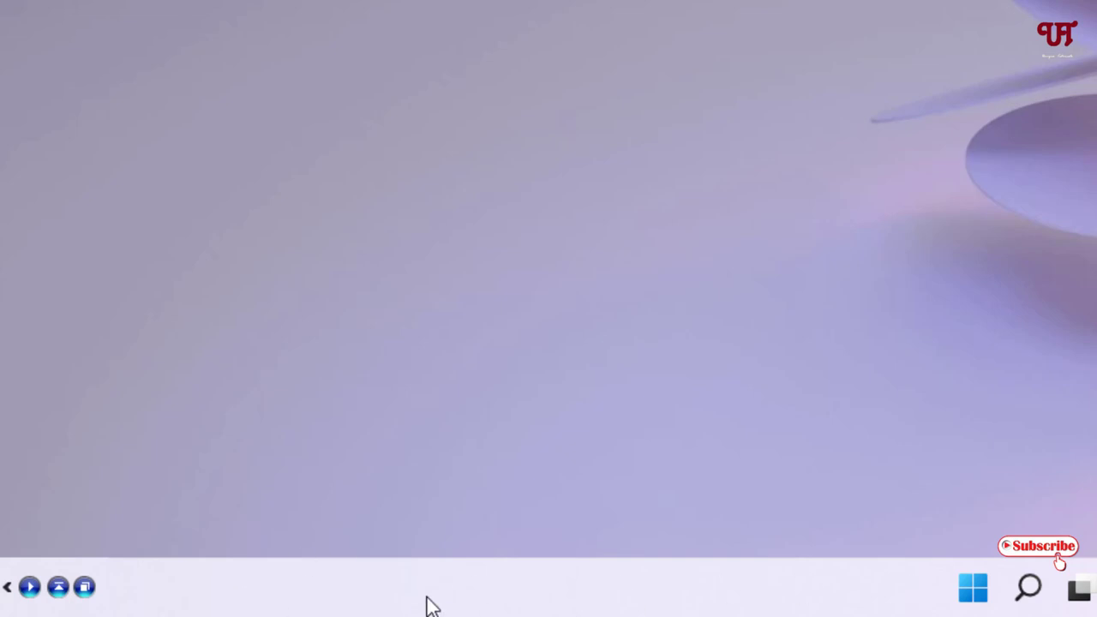
Open Player options and apply the Left of notification area taskbar position
right_click(89, 594)
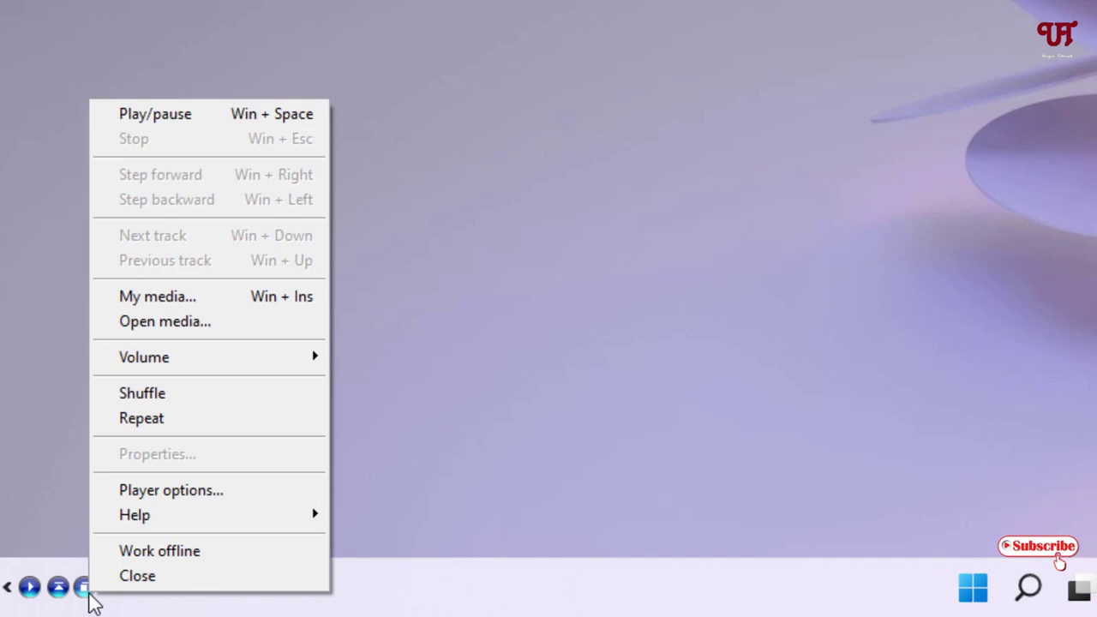
left_click(171, 490)
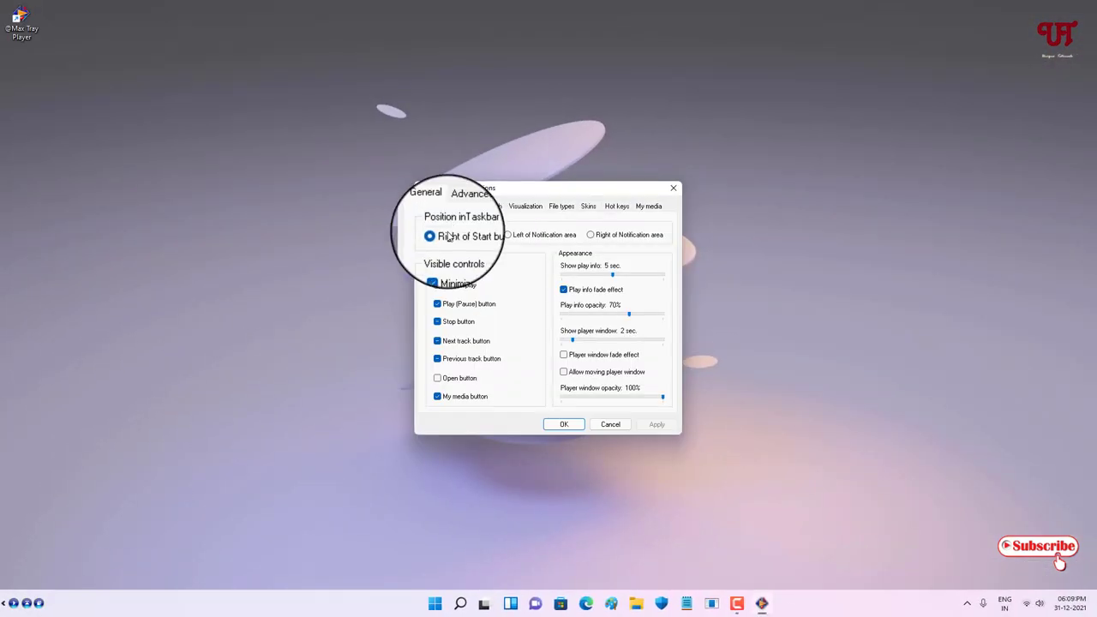
left_click(519, 241)
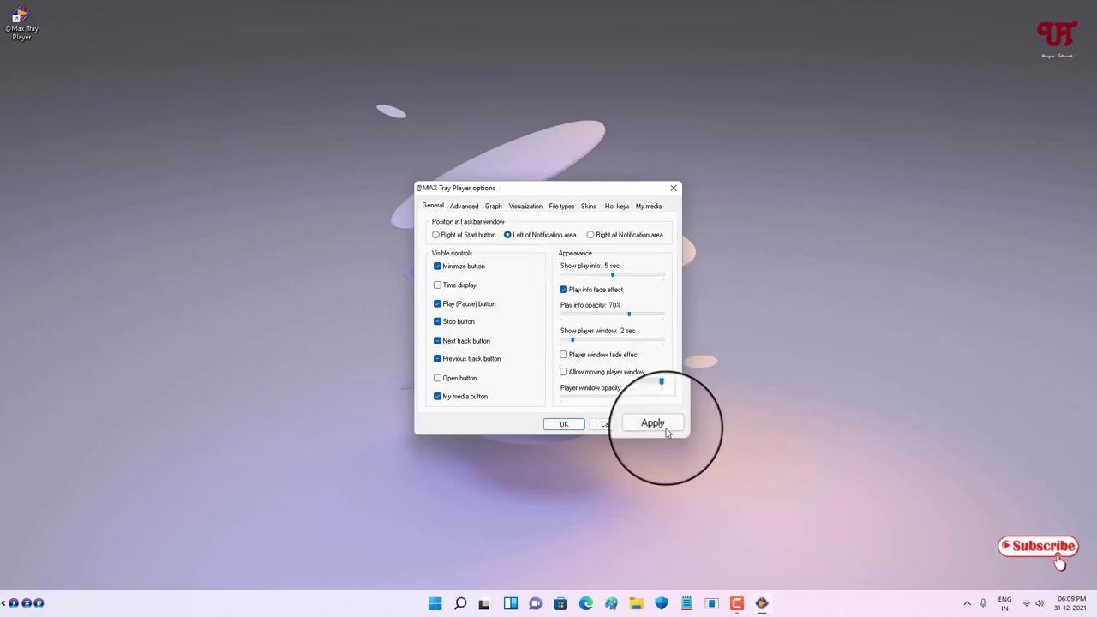
left_click(662, 428)
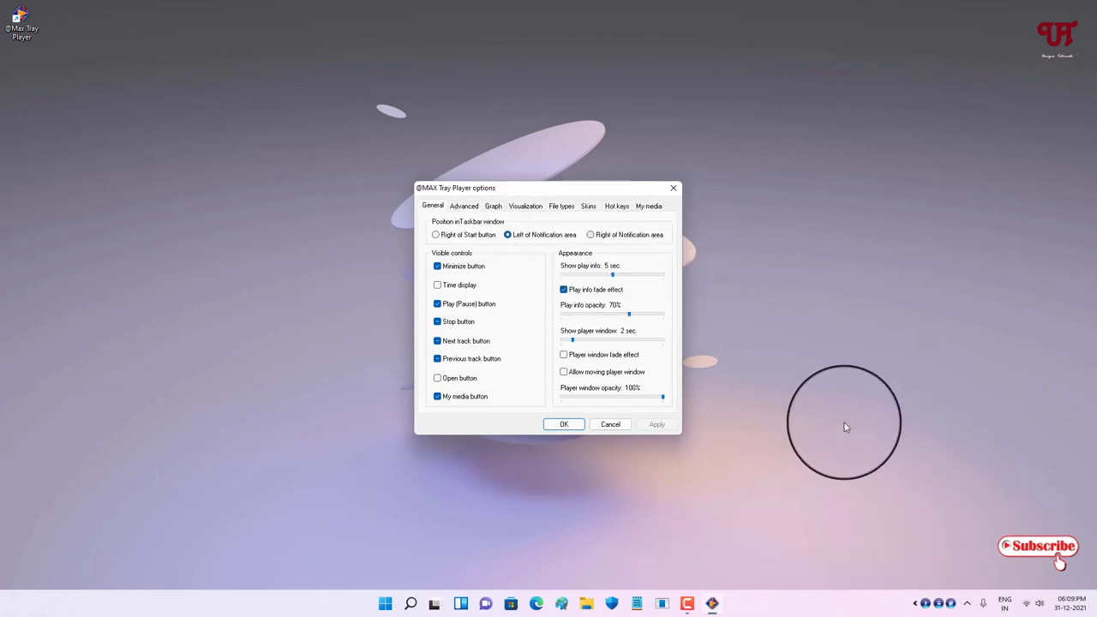
Try Right of notification area, then apply Right of Start button as the position
left_click(593, 235)
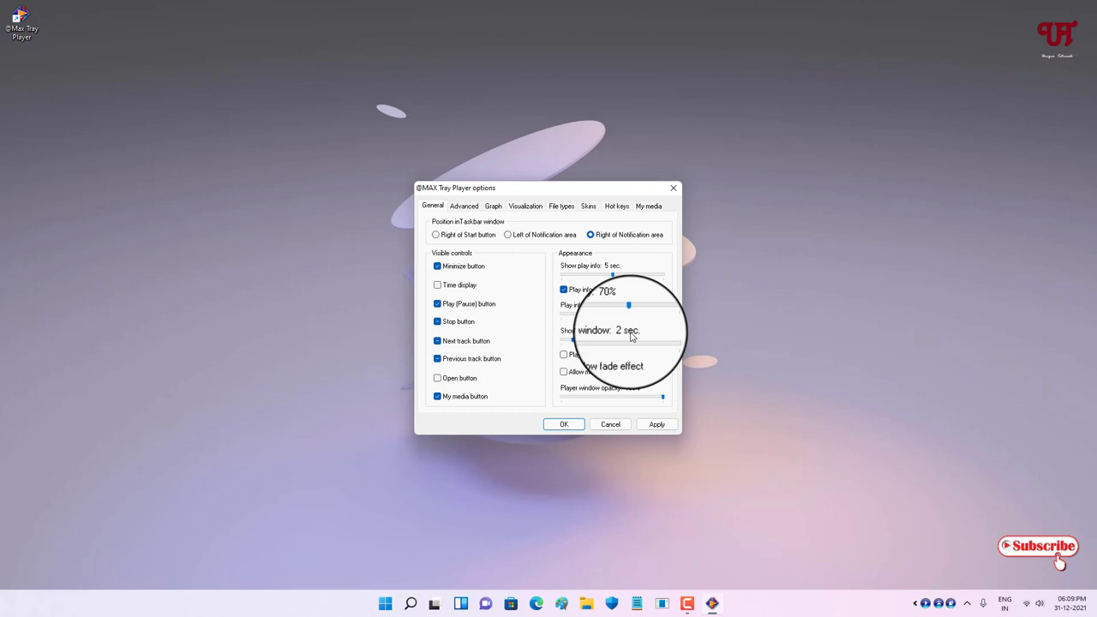
left_click(665, 427)
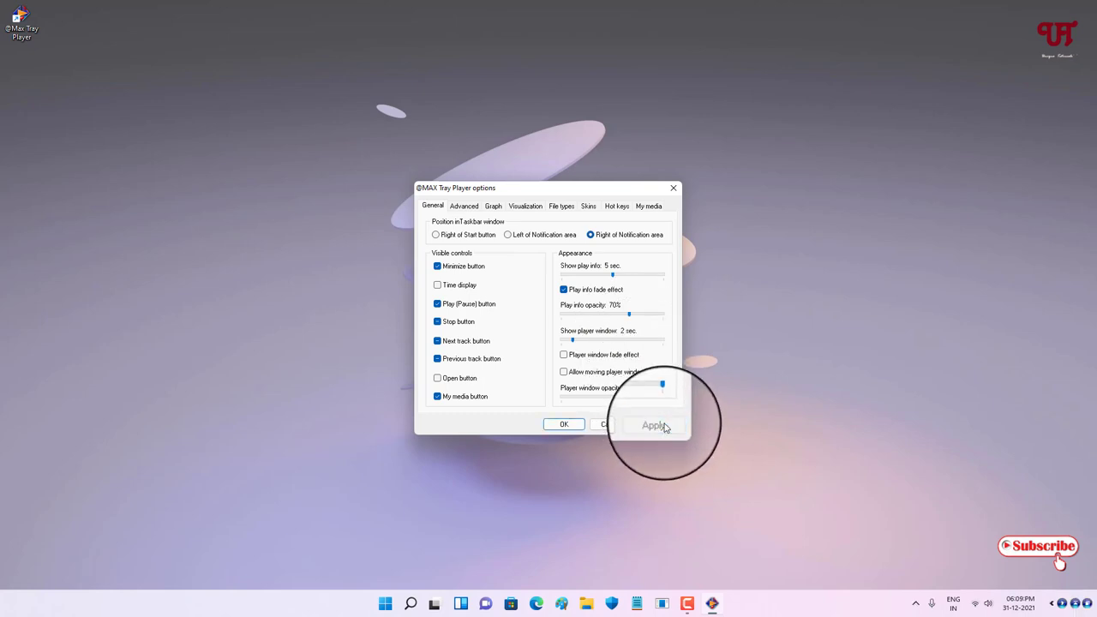
left_click(435, 235)
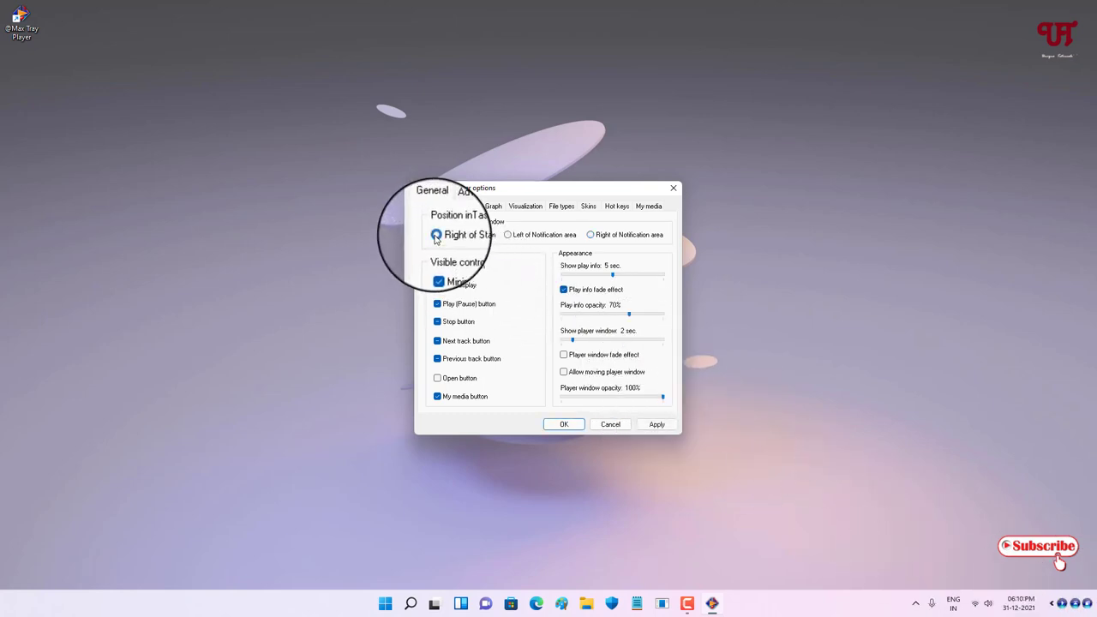
left_click(660, 428)
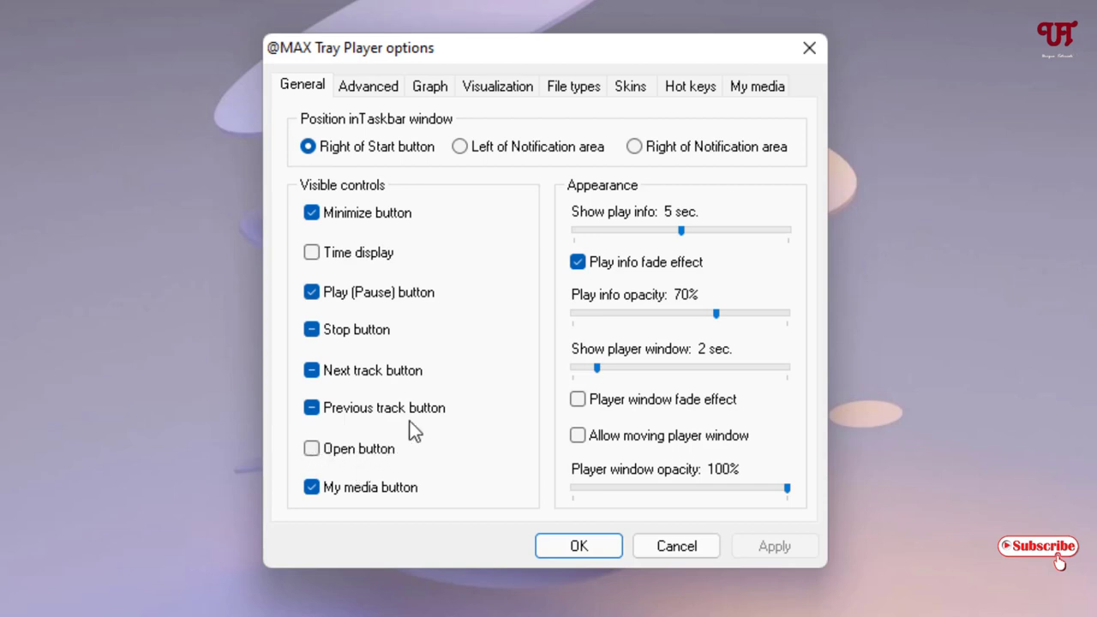
On the Advanced tab, keep Digital CD playback mode and apply running at Windows startup
left_click(359, 90)
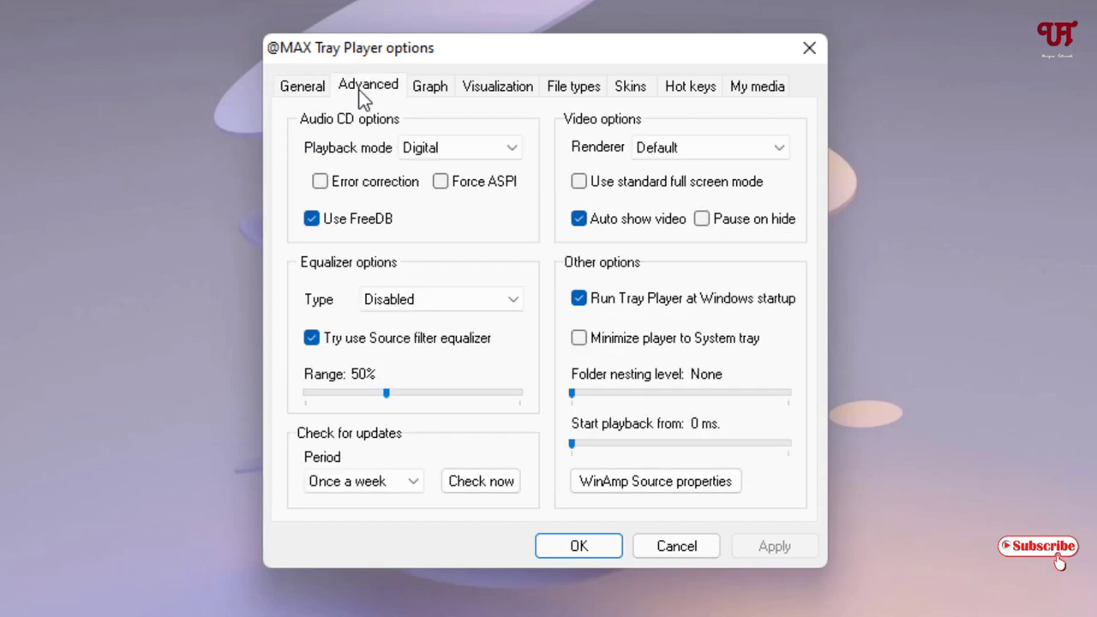
left_click(436, 152)
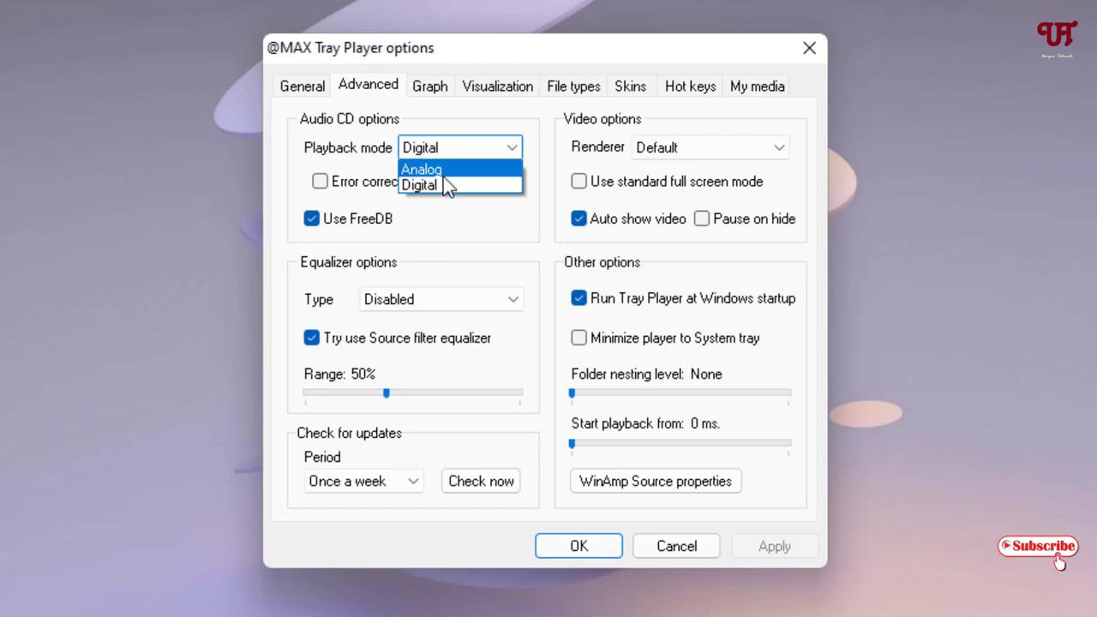
left_click(371, 157)
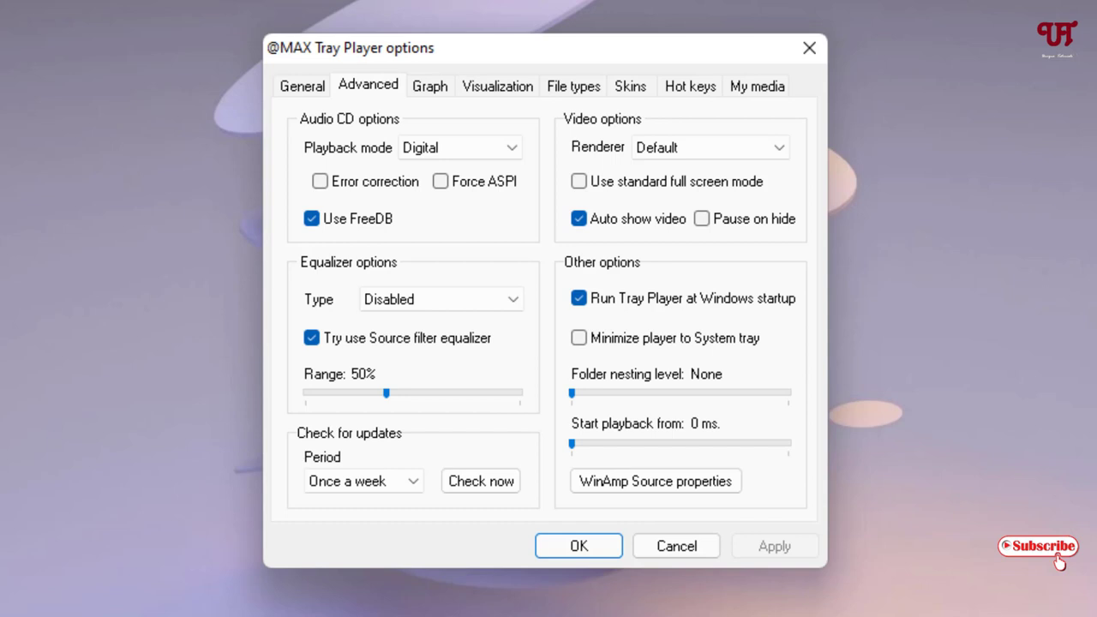
left_click(579, 299)
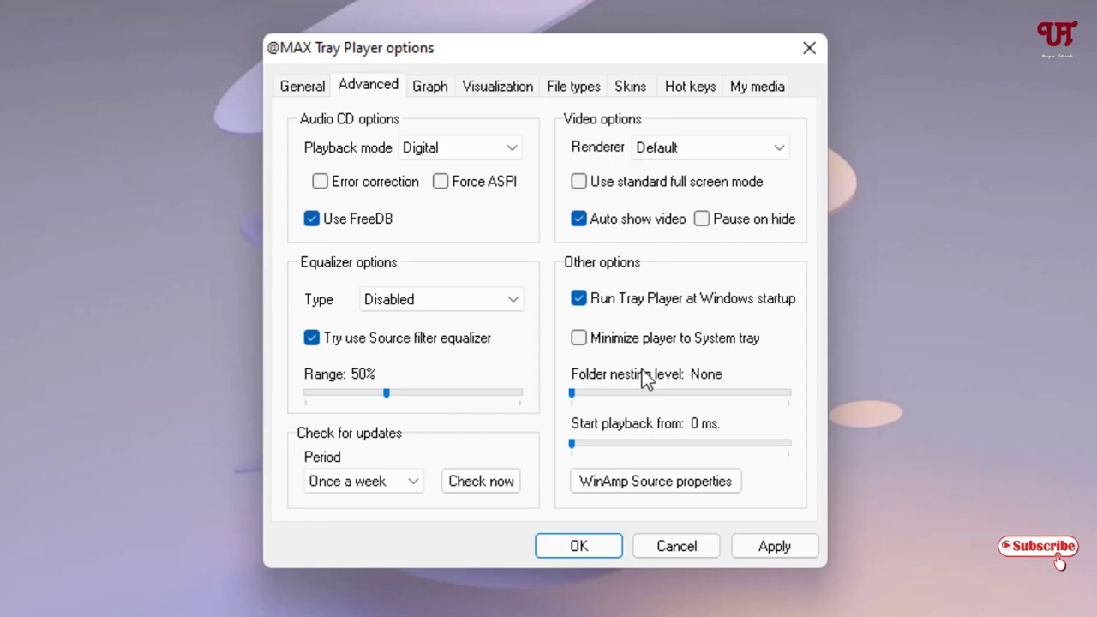
left_click(774, 550)
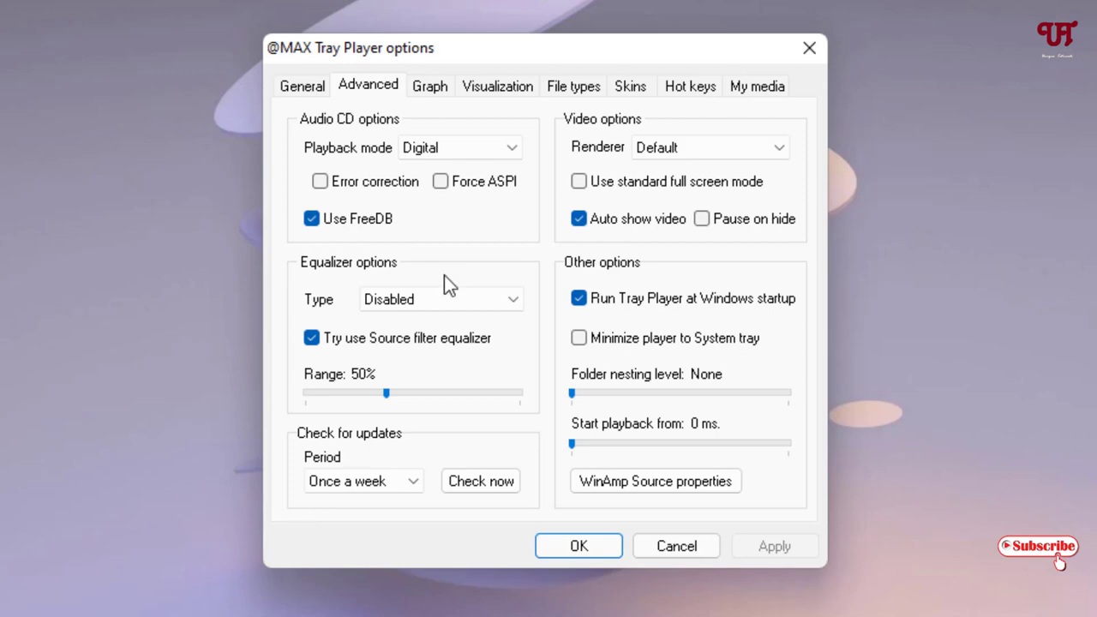
Review the Graph rules, Visualization options and File types list in the options dialog
left_click(433, 88)
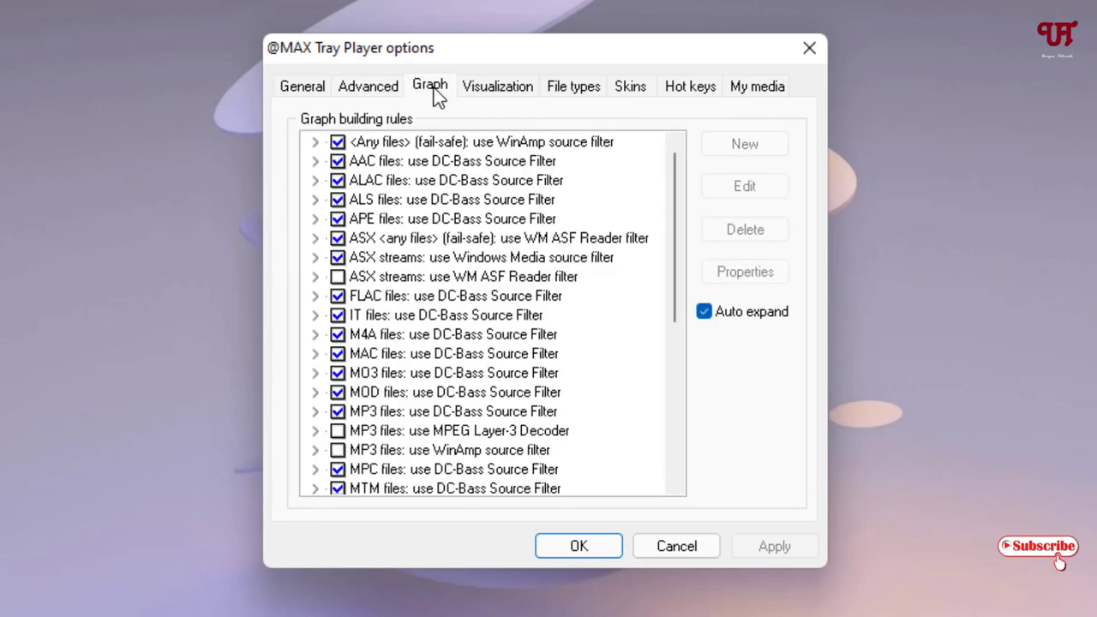
scroll(399, 399, "down", 5)
scroll(398, 398, "up", 5)
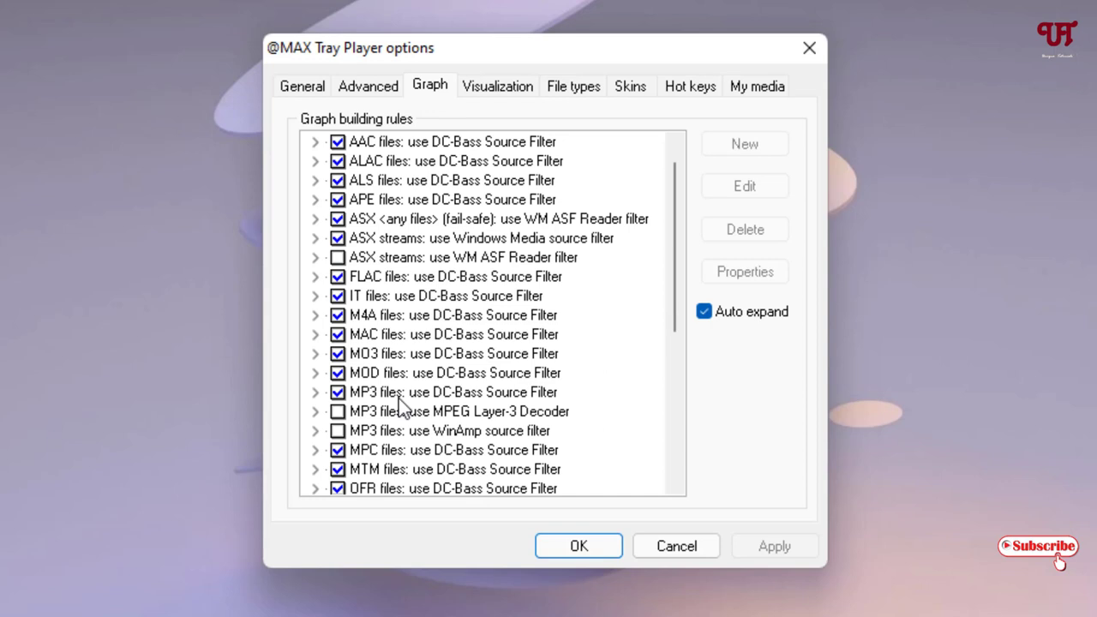
scroll(398, 398, "up", 1)
left_click(502, 88)
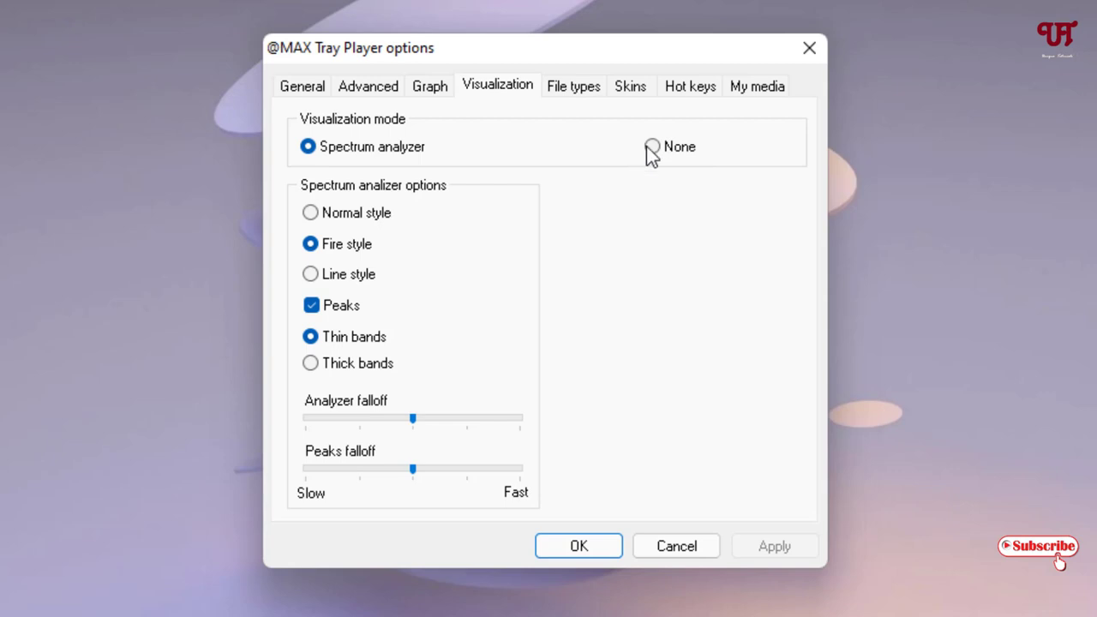
left_click(582, 89)
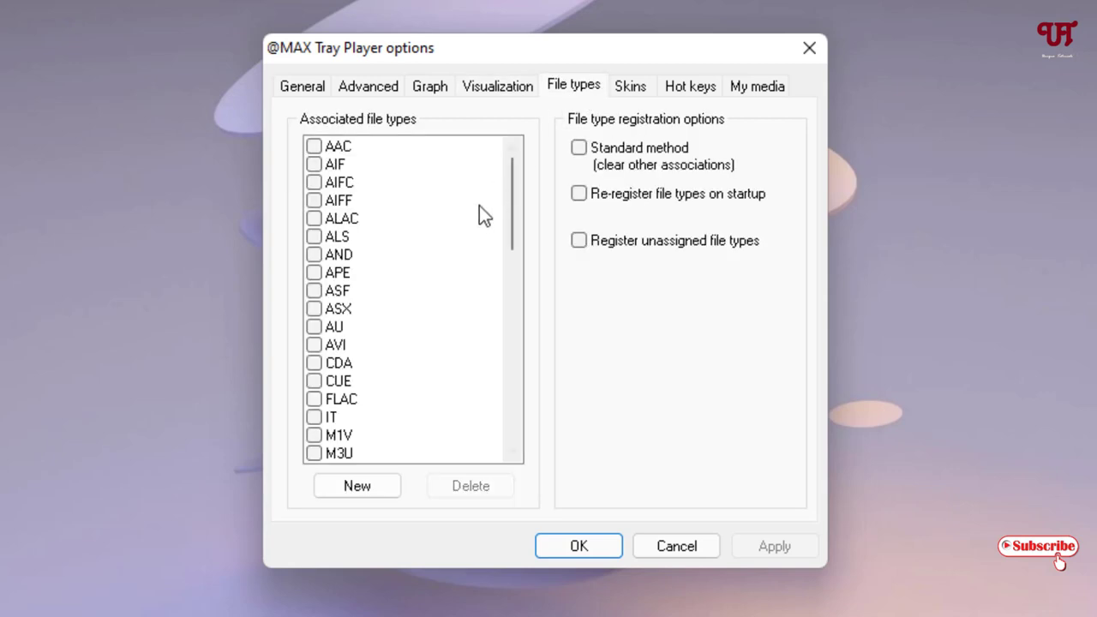
left_click_drag(514, 197, 511, 158)
Check the Skins page (<Default skin>), then the Hot keys page with Play/pause on Win + Space
left_click(631, 86)
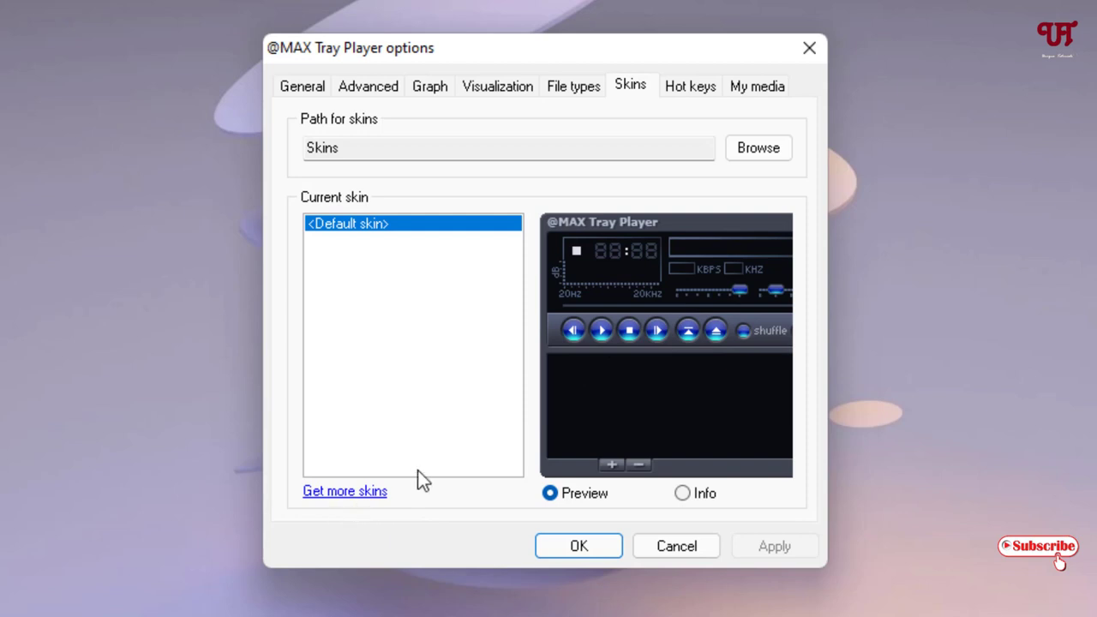
left_click(691, 89)
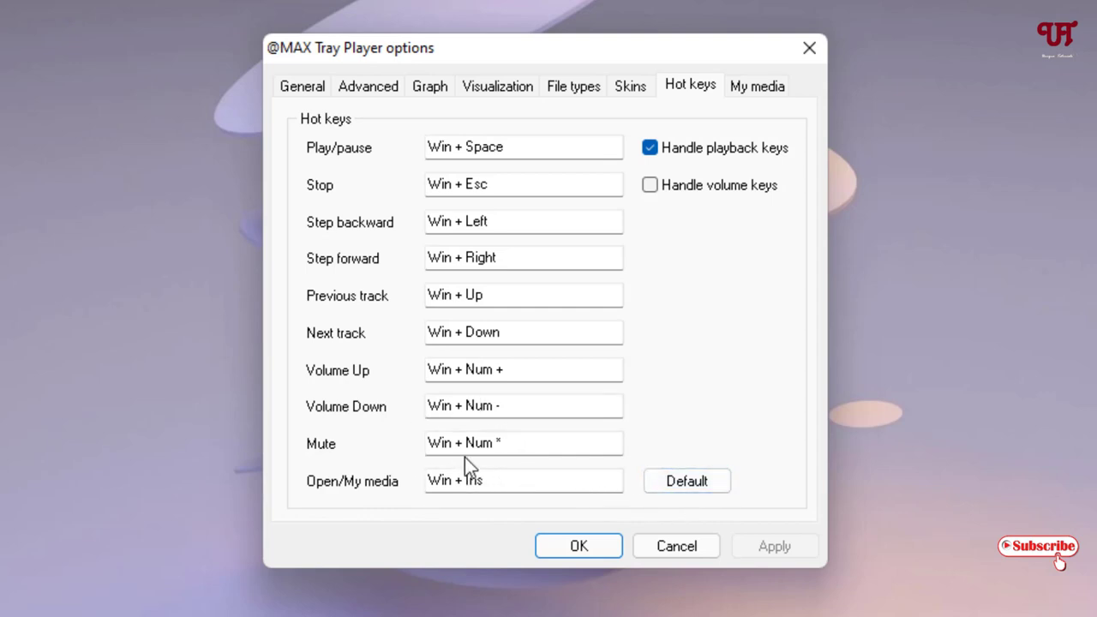
On My media, cancel adding a new folder, keeping only Music, and close the options with OK
left_click(760, 89)
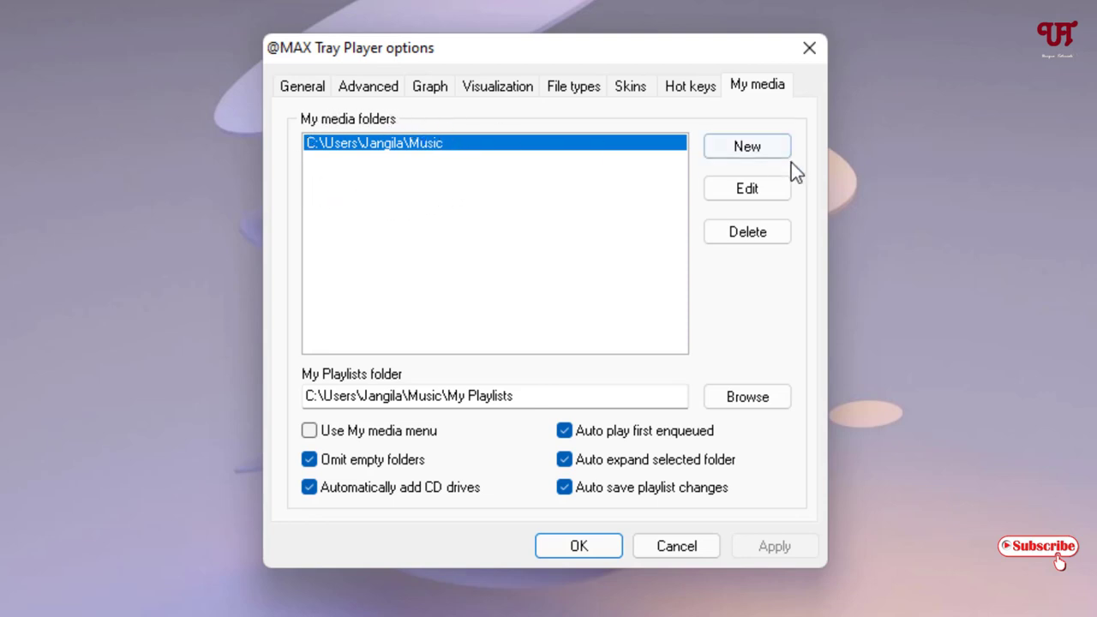
left_click(759, 146)
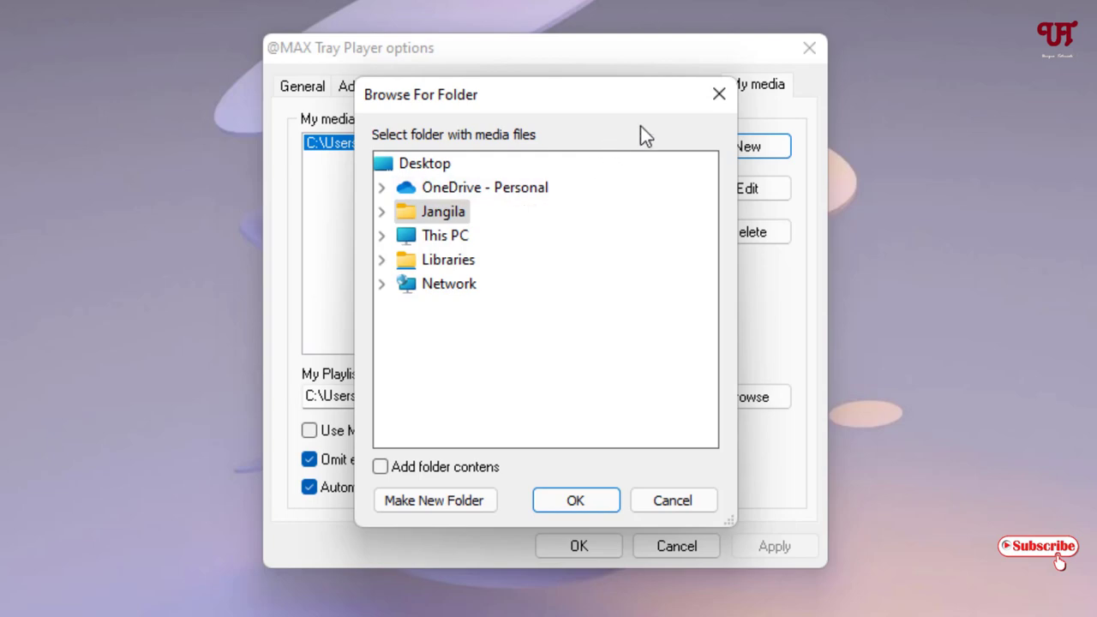
left_click(719, 94)
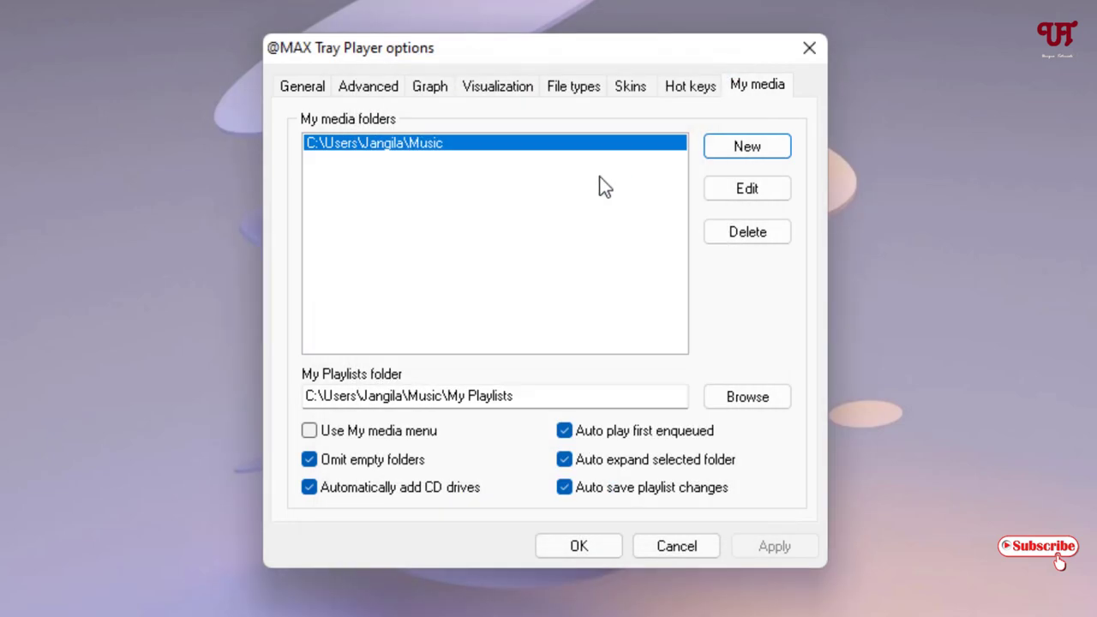
left_click(578, 546)
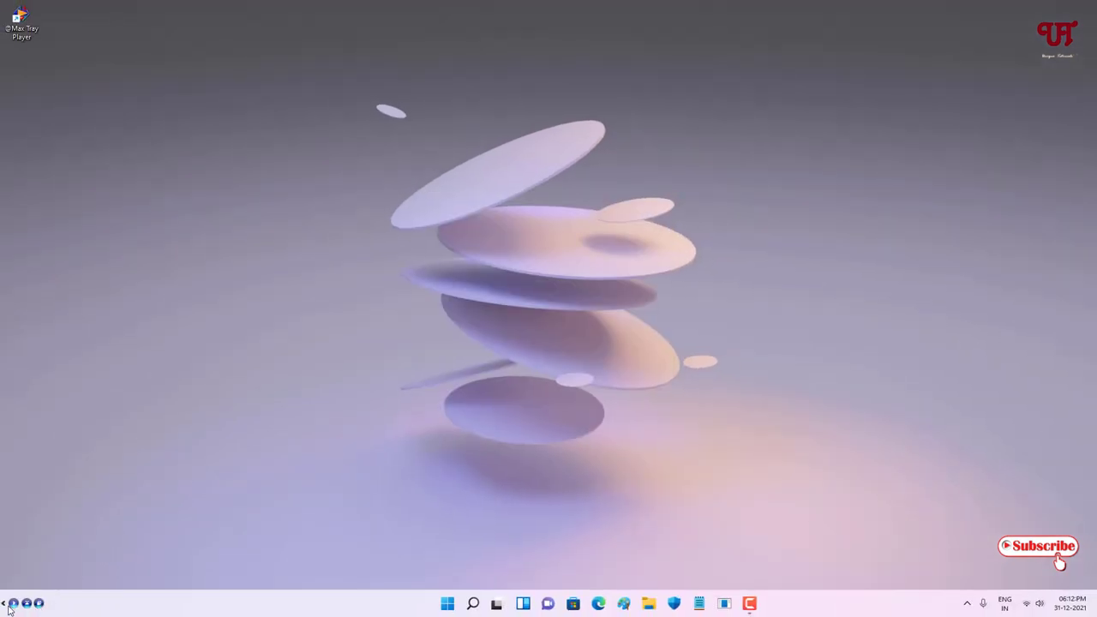
Open the player and add the seven songs from the Music folder to its playlist
left_click(78, 604)
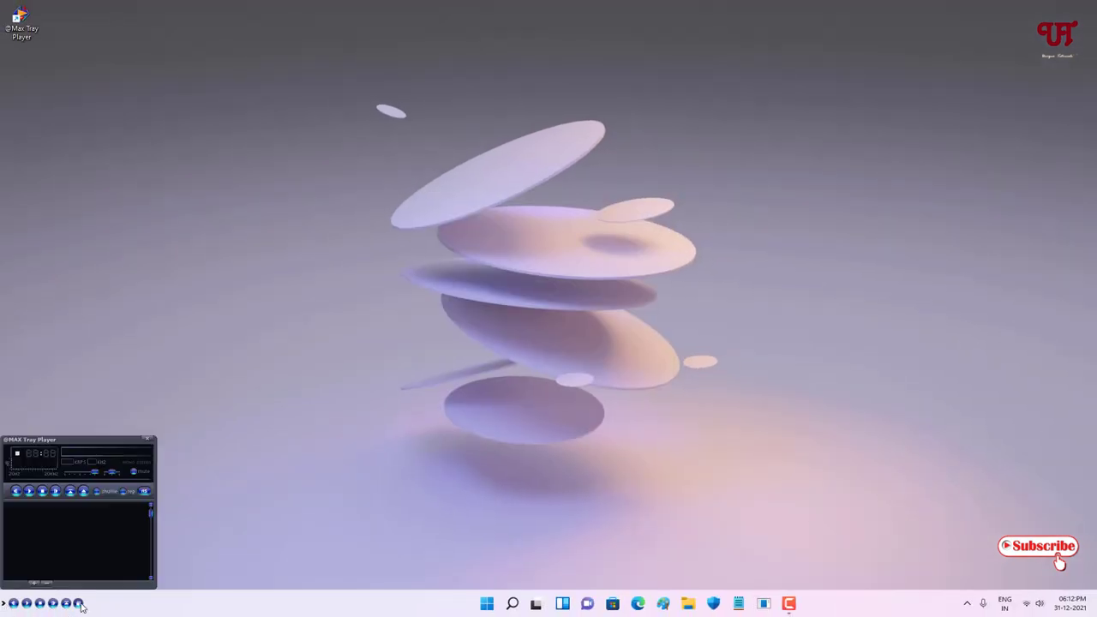
left_click(33, 585)
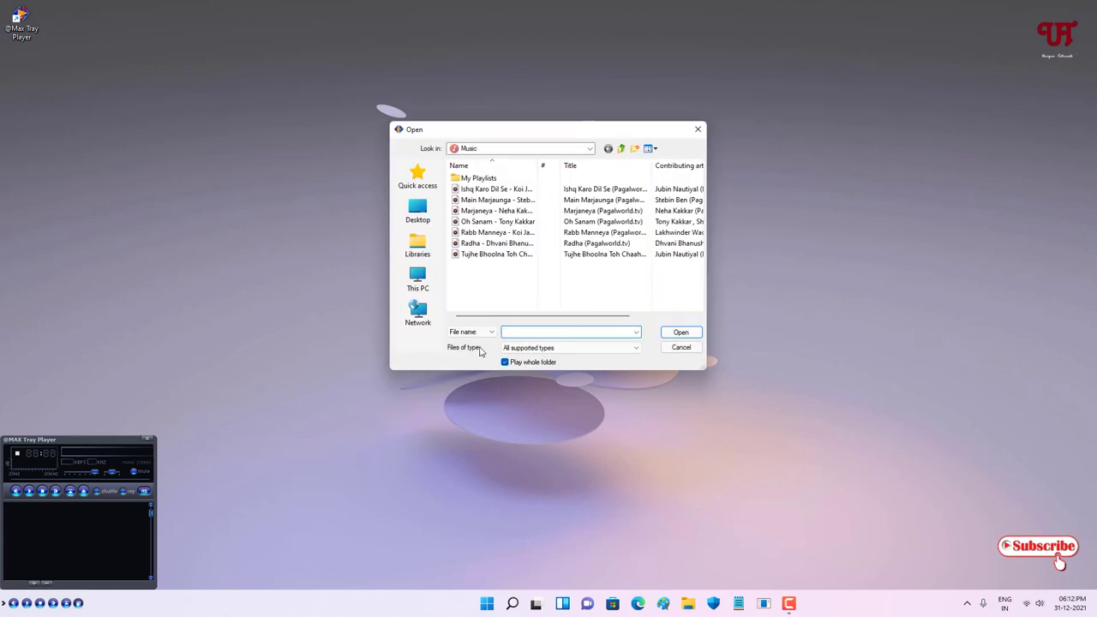
left_click_drag(483, 267, 477, 190)
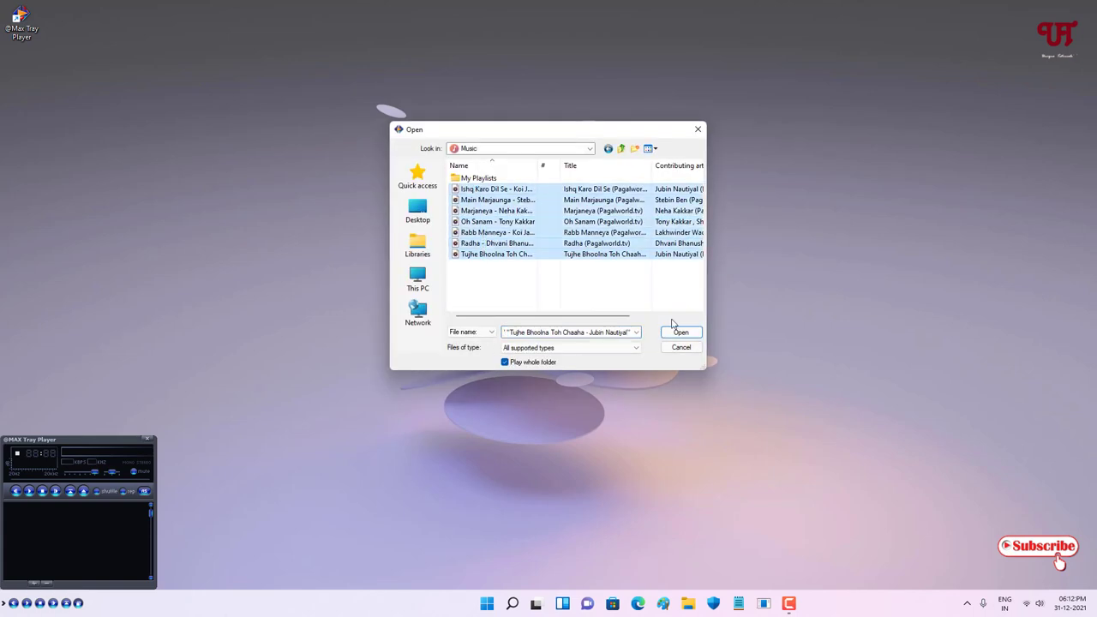
left_click(682, 333)
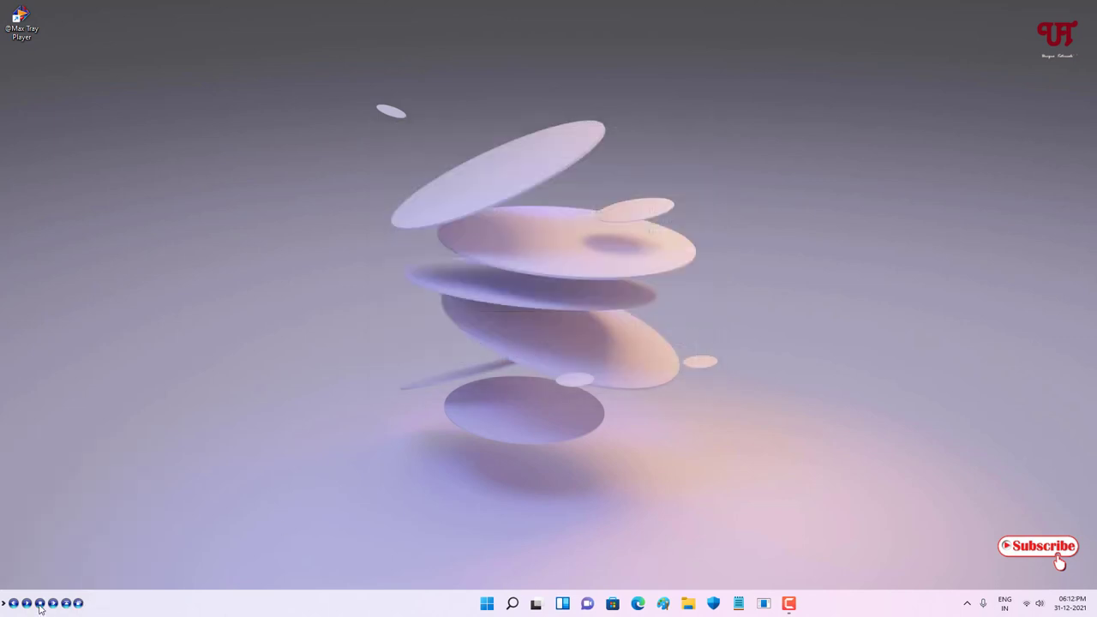
Skip to the second song, 'Main Marjaunga' (03:26), play and pause it, then close the player window
left_click(78, 603)
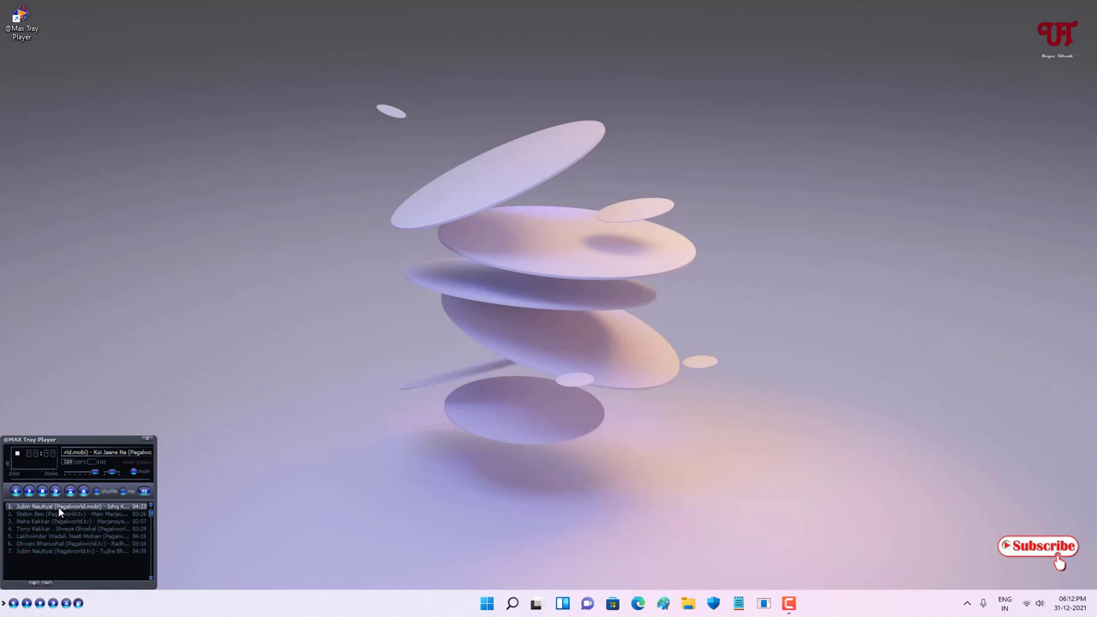
left_click(52, 604)
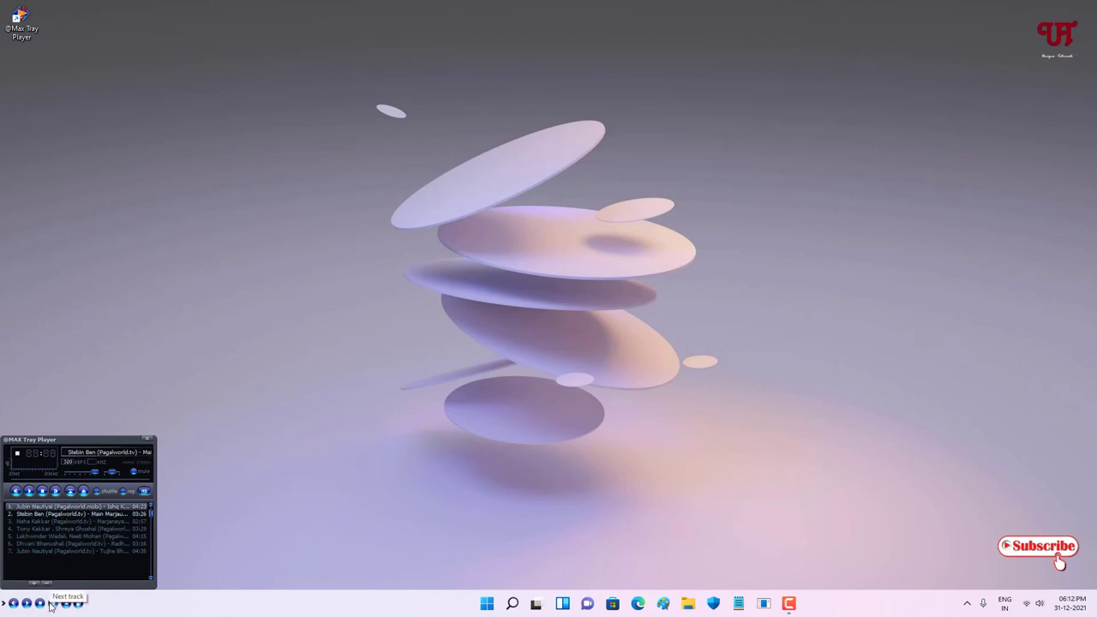
left_click(28, 603)
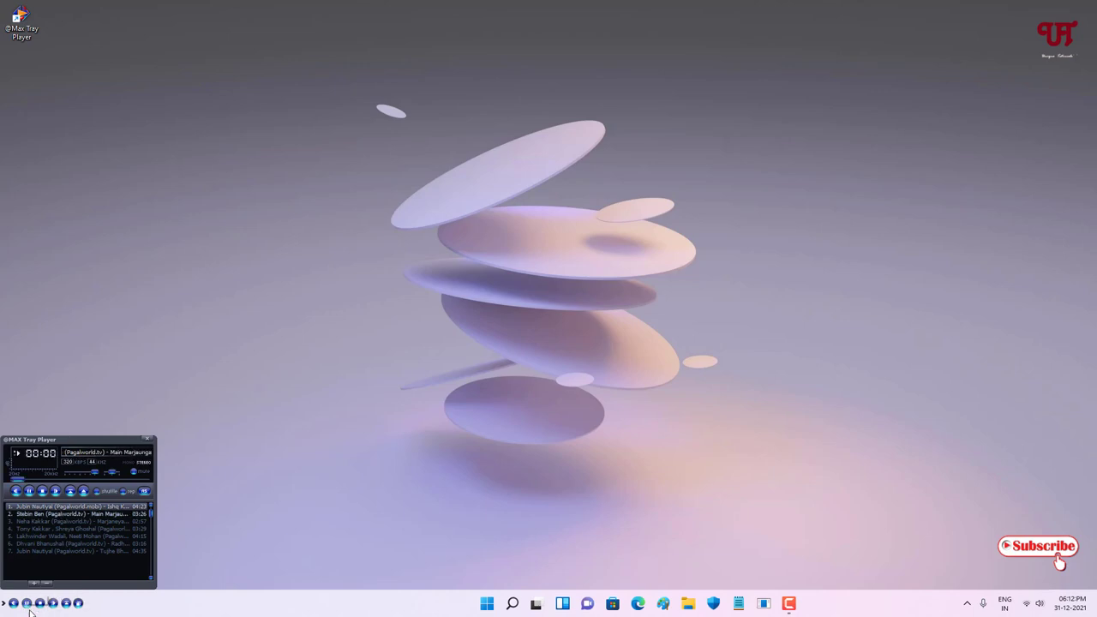
left_click(27, 604)
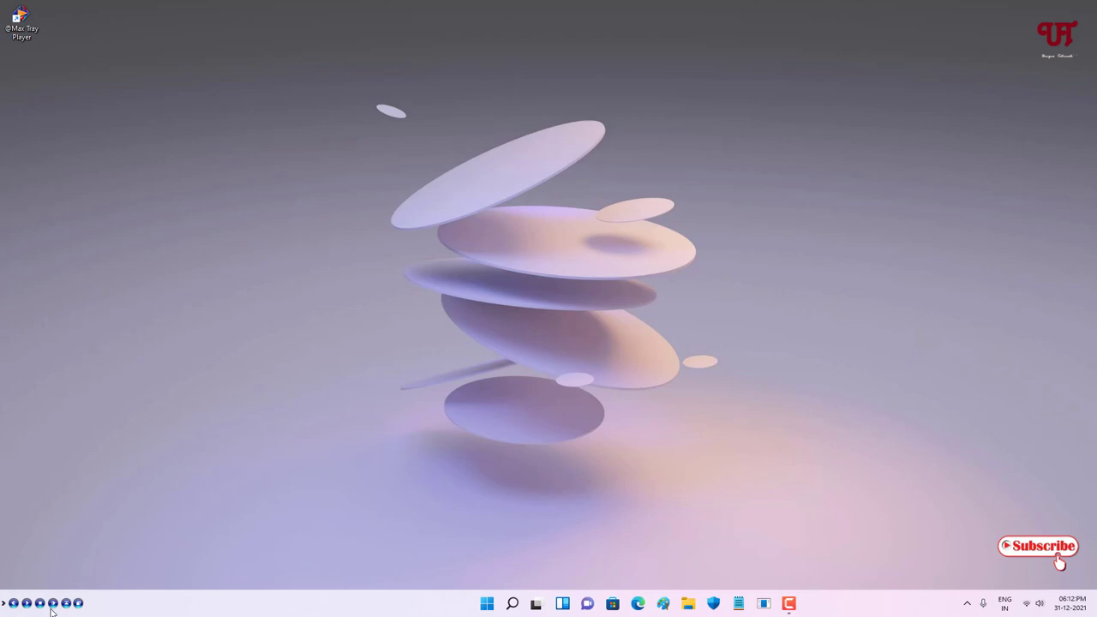
mouse_move(77, 603)
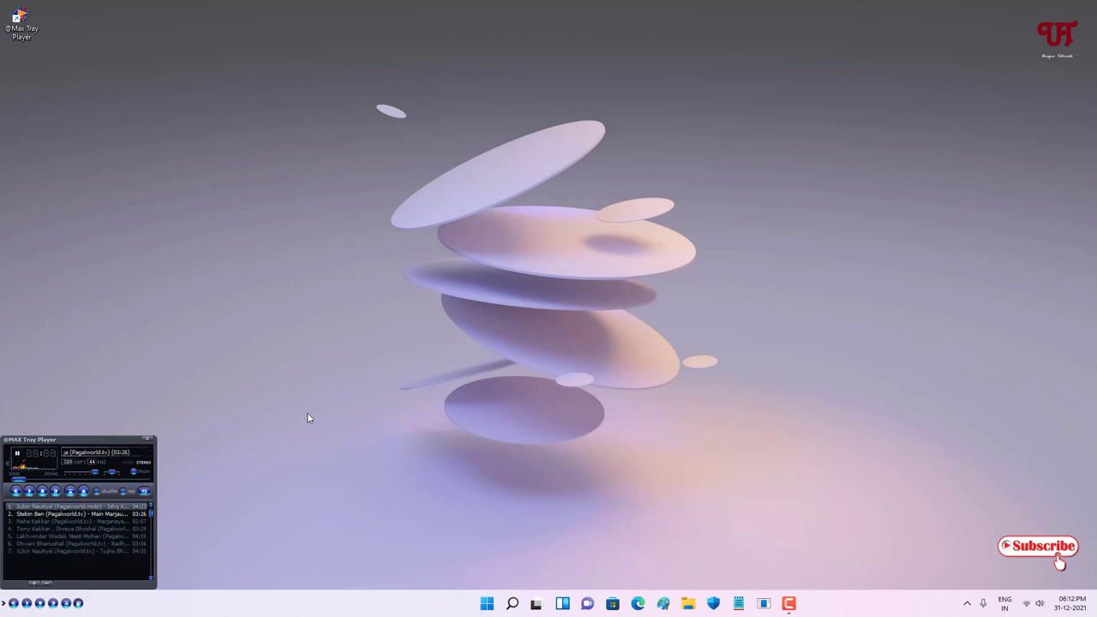
left_click(147, 439)
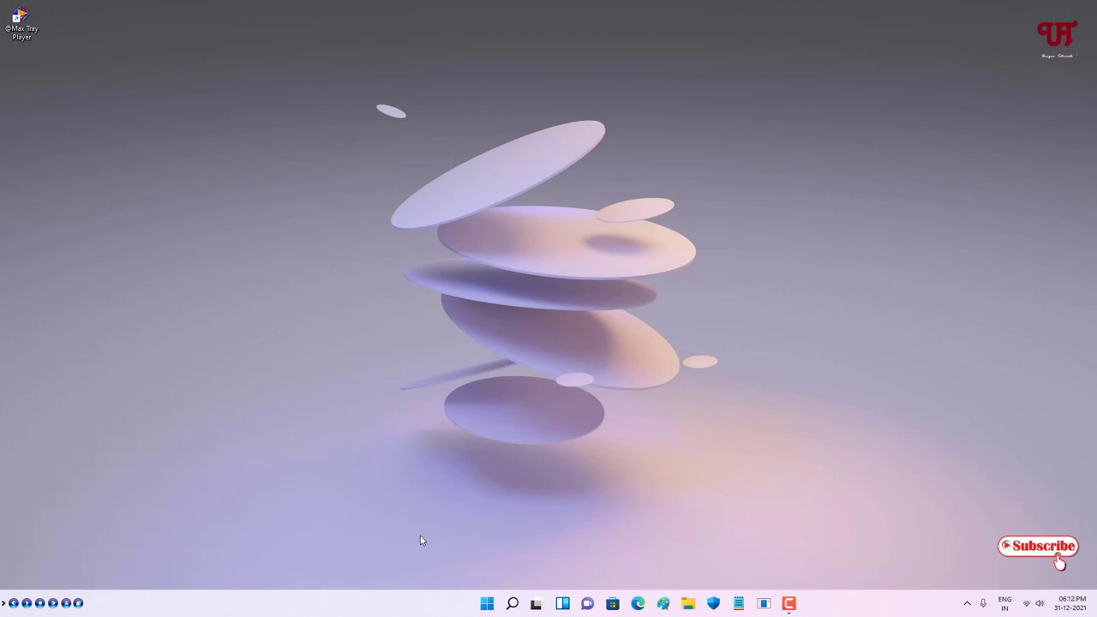